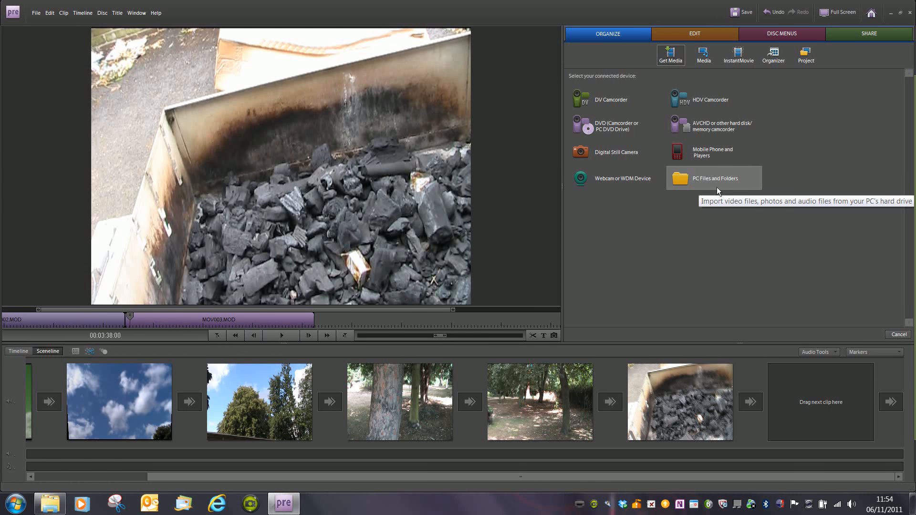
- Import My Song One.mp3 from the Dropbox folder in the Documents library into the project media
{"action": "left_click", "coordinate": [716, 187]}
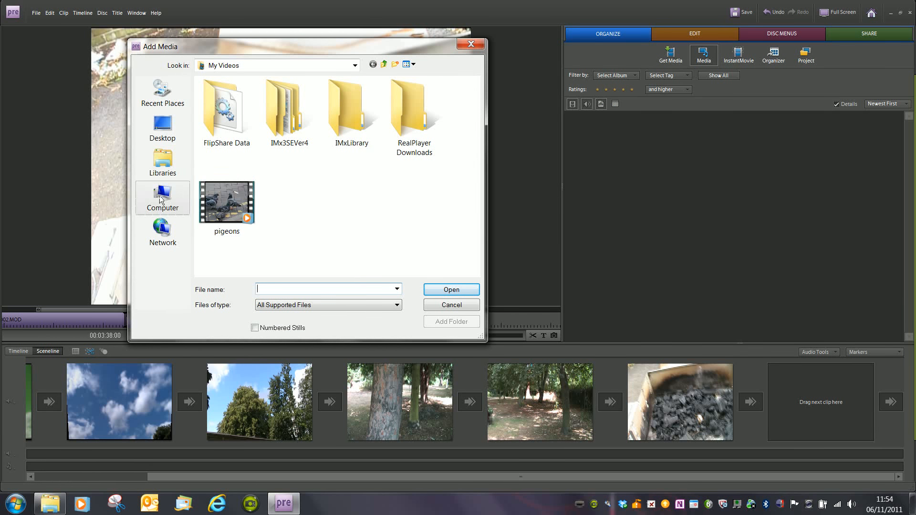
{"action": "left_click", "coordinate": [162, 162]}
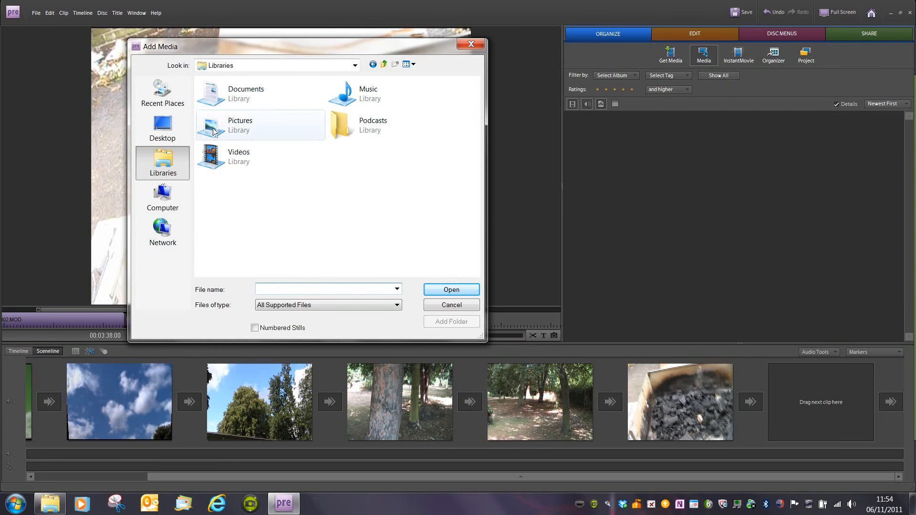
{"action": "double_click", "coordinate": [236, 107]}
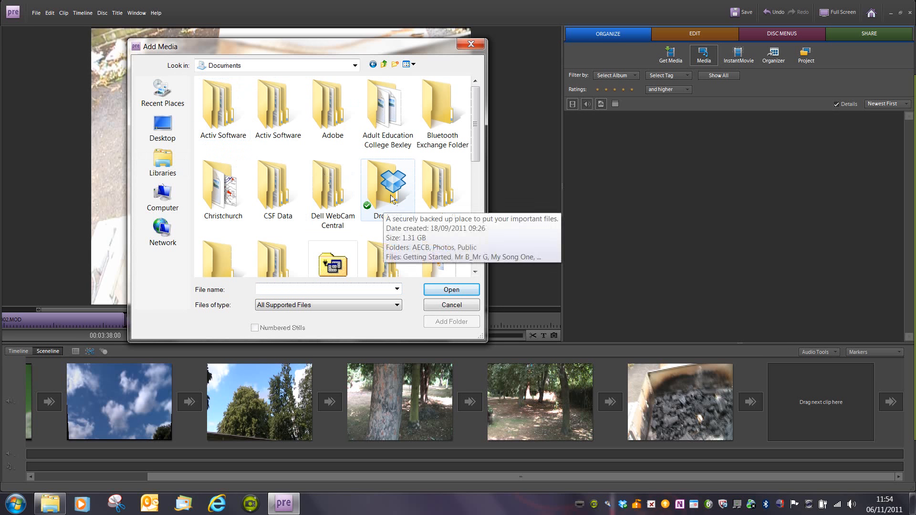
{"action": "double_click", "coordinate": [382, 212]}
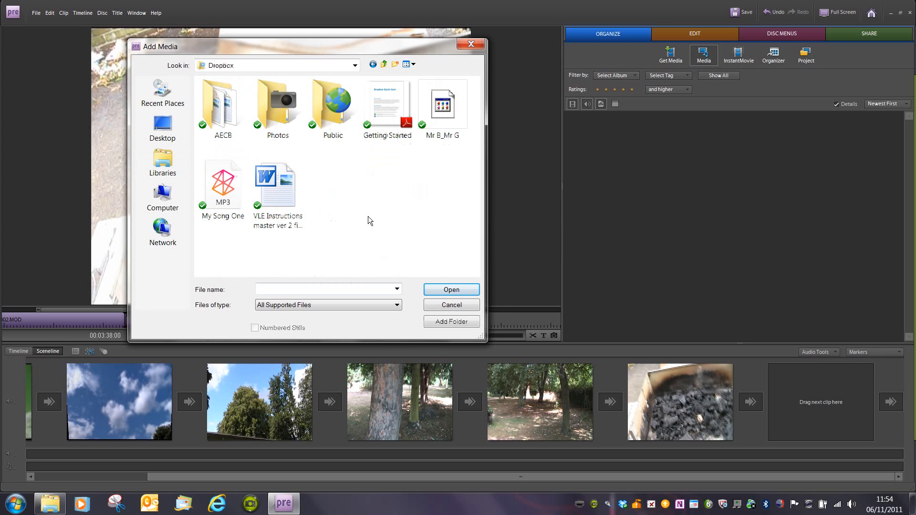
{"action": "left_click", "coordinate": [223, 189]}
{"action": "left_click", "coordinate": [444, 291]}
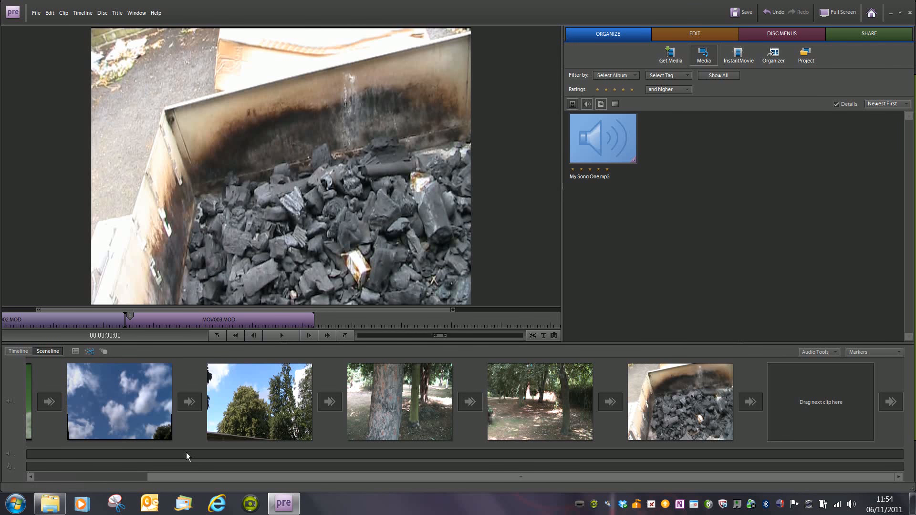
- Place My Song One.mp3 on the soundtrack under the final charcoal clip and trim its end to match the clip's end
{"action": "left_click", "coordinate": [615, 144]}
{"action": "left_click_drag", "start_coordinate": [615, 144], "coordinate": [621, 471]}
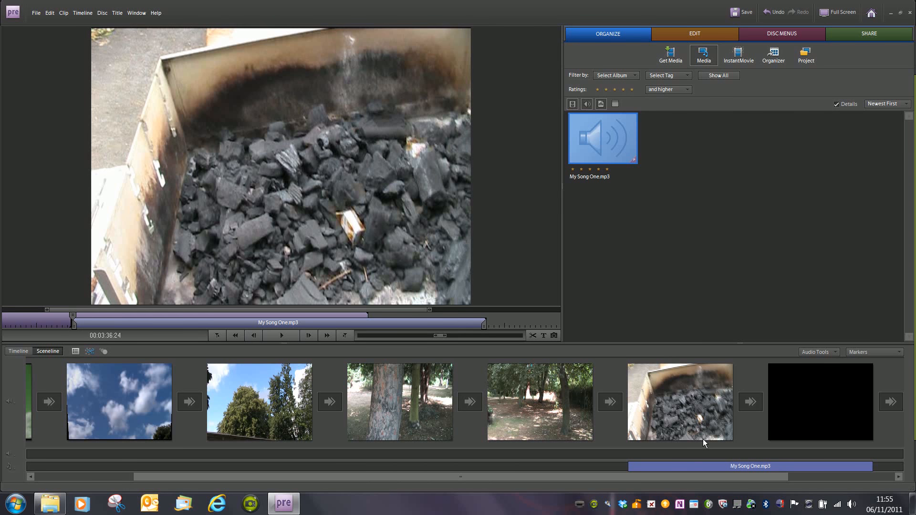
{"action": "left_click", "coordinate": [724, 468]}
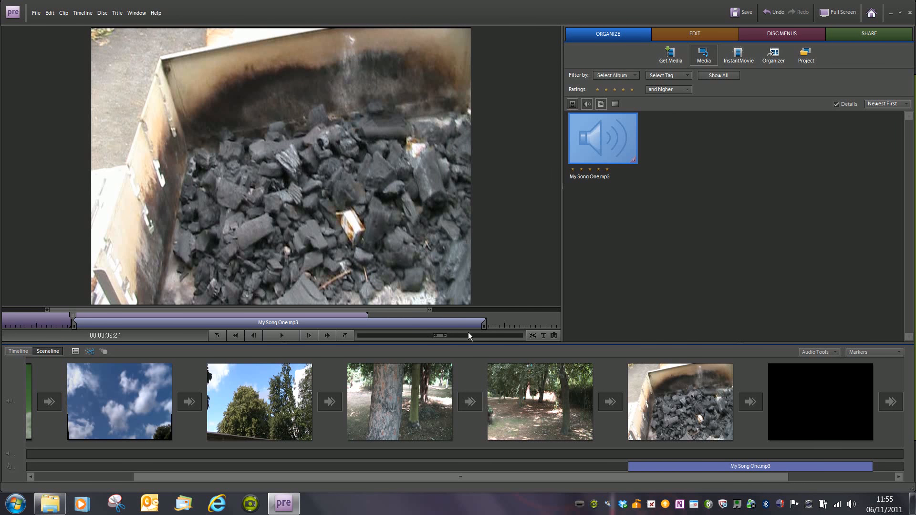
{"action": "left_click_drag", "start_coordinate": [485, 326], "coordinate": [369, 332]}
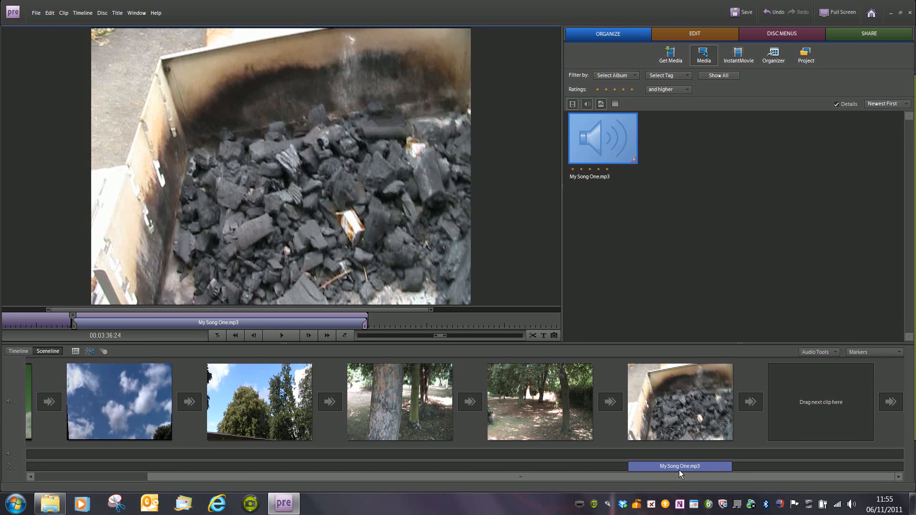
- Trim both ends of the song on the soundtrack so it starts after and ends before the charcoal clip
{"action": "left_click", "coordinate": [581, 463]}
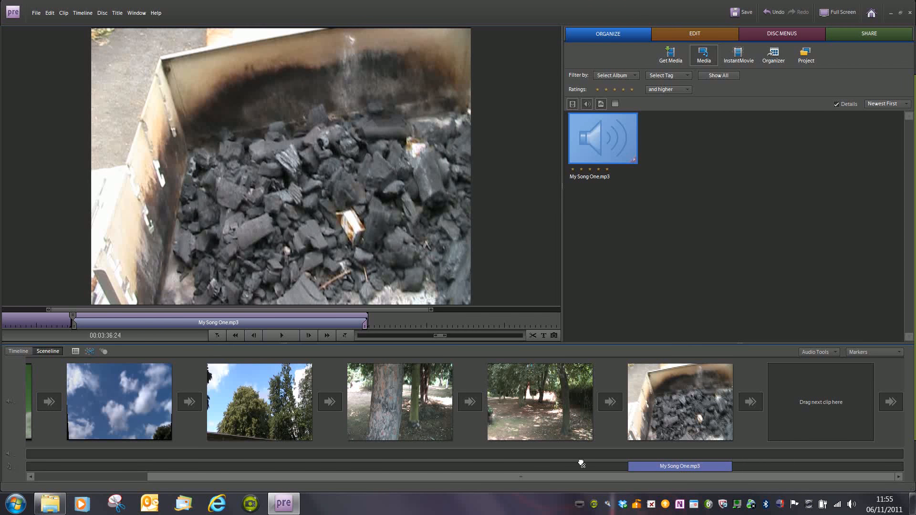
{"action": "left_click_drag", "start_coordinate": [581, 464], "coordinate": [494, 473]}
{"action": "mouse_move", "coordinate": [734, 469]}
{"action": "left_mouse_down"}
{"action": "mouse_move", "coordinate": [746, 469]}
{"action": "mouse_move", "coordinate": [723, 471]}
{"action": "left_mouse_up"}
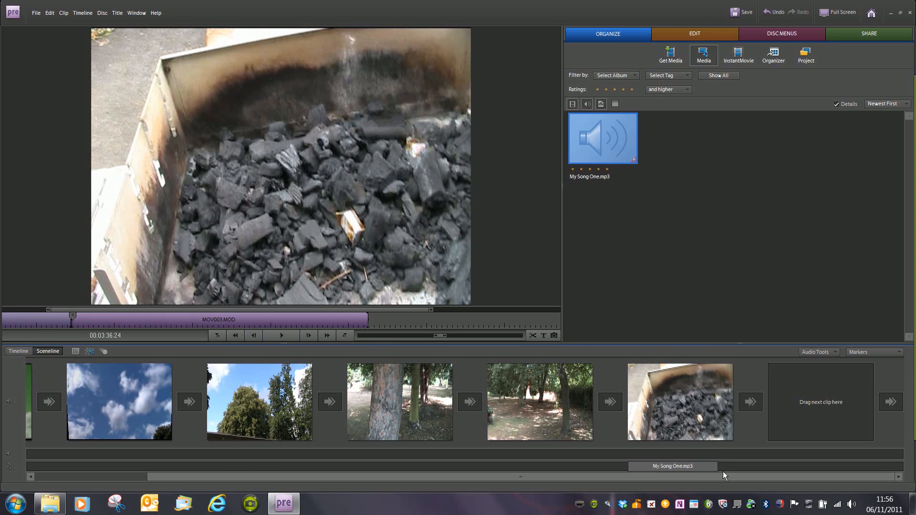
{"action": "left_click", "coordinate": [634, 469]}
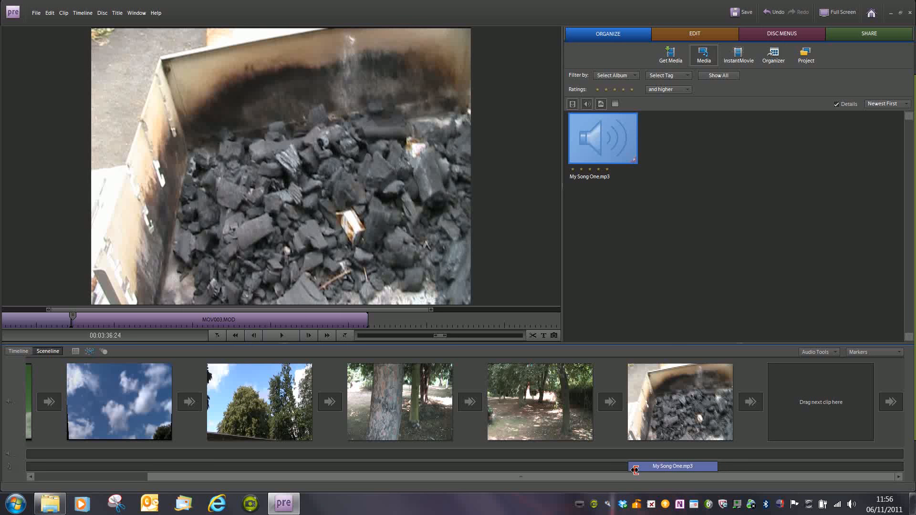
{"action": "left_click_drag", "start_coordinate": [635, 470], "coordinate": [640, 470]}
- Set the song's clip volume to 0.3 dB in its effect properties and apply a fade-in and fade-out
{"action": "left_click", "coordinate": [697, 40]}
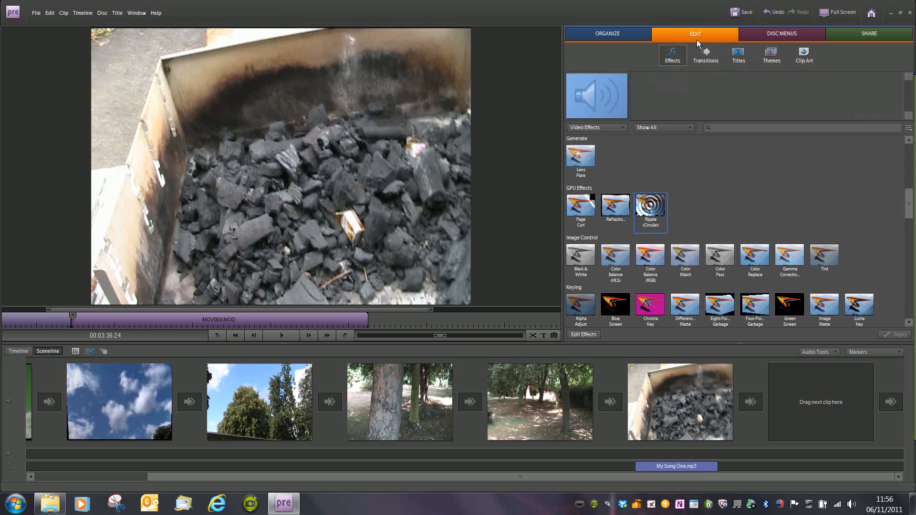
{"action": "left_click", "coordinate": [583, 335]}
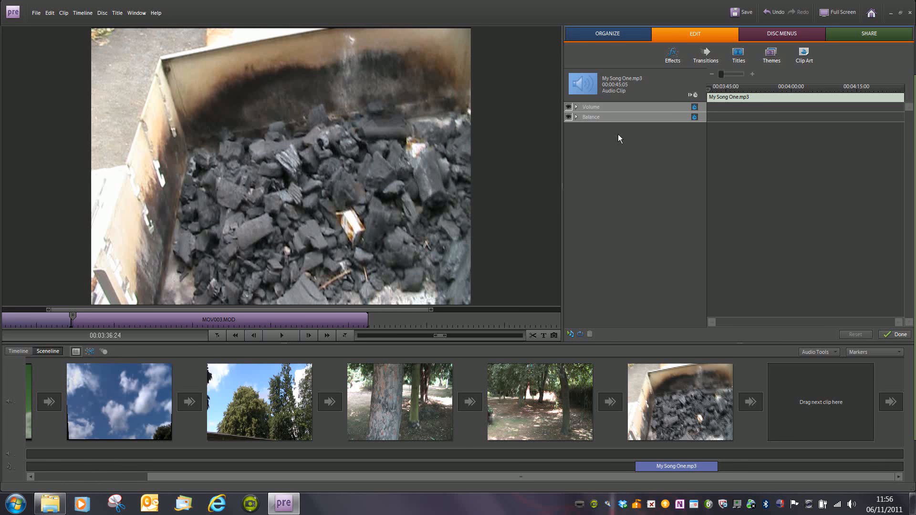
{"action": "left_click", "coordinate": [581, 110]}
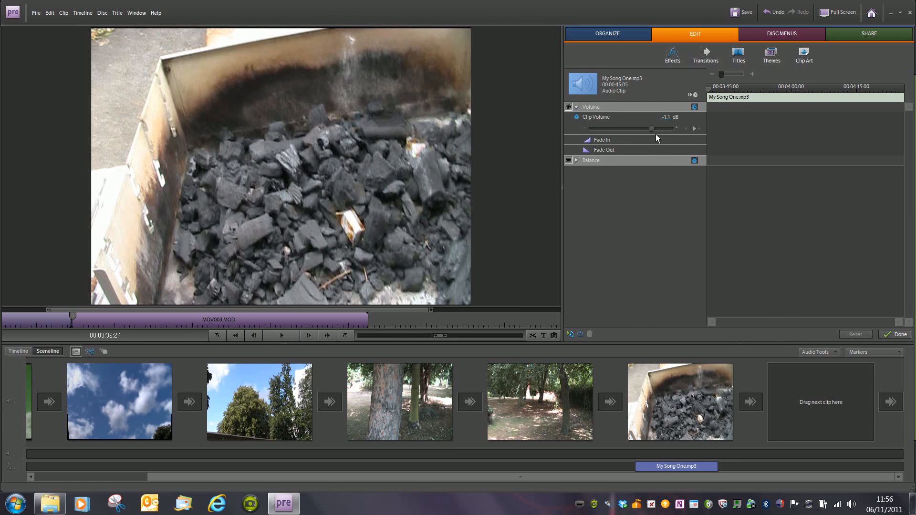
{"action": "mouse_move", "coordinate": [656, 134]}
{"action": "left_mouse_down"}
{"action": "mouse_move", "coordinate": [603, 143]}
{"action": "mouse_move", "coordinate": [600, 134]}
{"action": "mouse_move", "coordinate": [661, 139]}
{"action": "left_mouse_up"}
{"action": "left_click", "coordinate": [668, 118]}
{"action": "key", "text": "Return"}
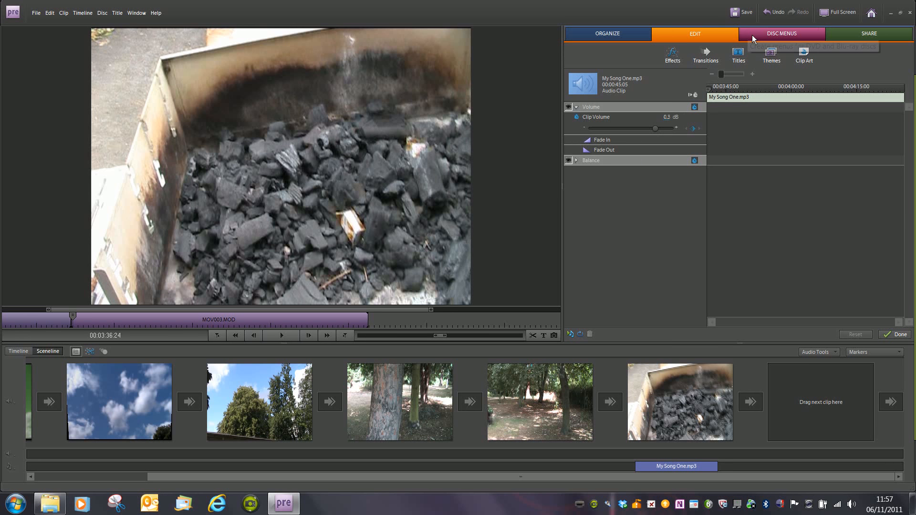
{"action": "left_click", "coordinate": [597, 150]}
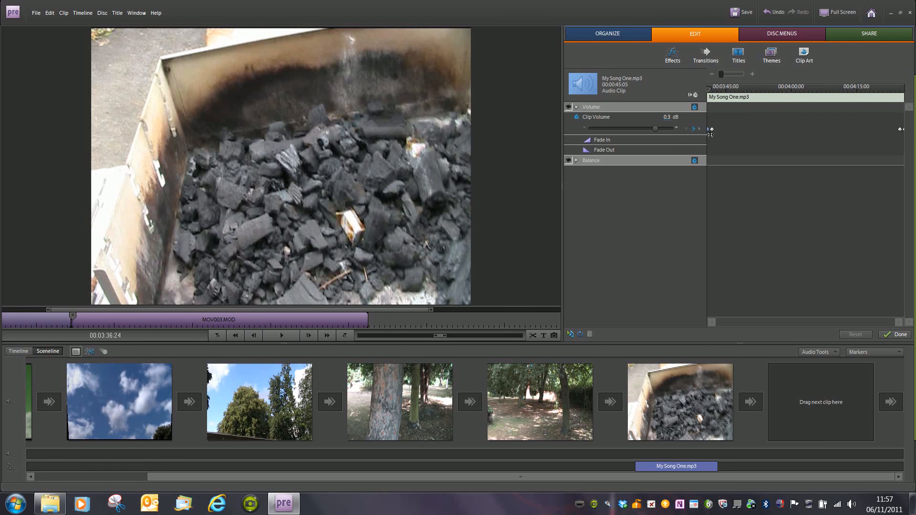
- Step forward and back through the song's volume keyframes to examine the level at each end of the fades
{"action": "left_click", "coordinate": [713, 99]}
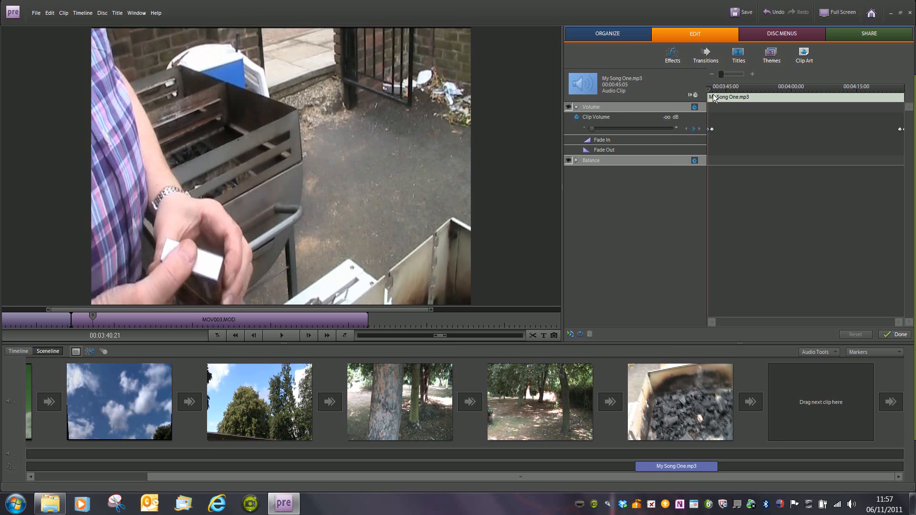
{"action": "left_click", "coordinate": [704, 133]}
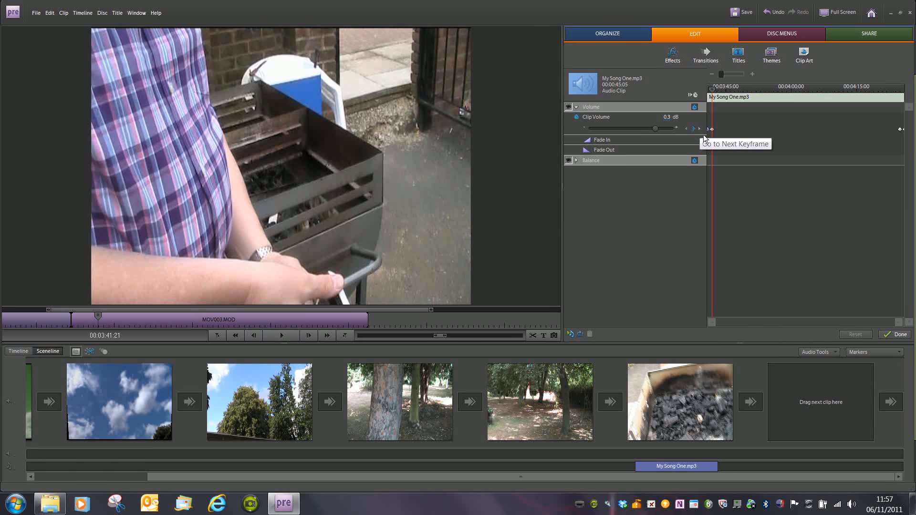
{"action": "left_click", "coordinate": [690, 133]}
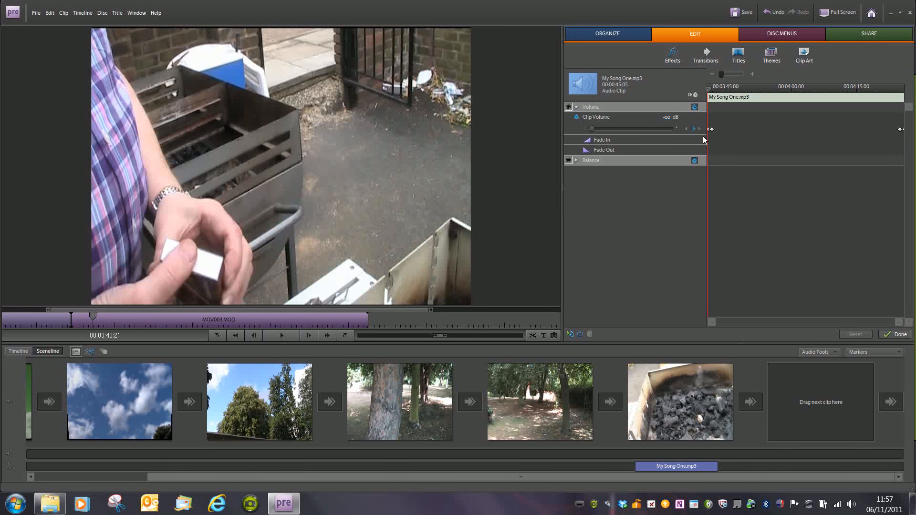
{"action": "left_click", "coordinate": [703, 136]}
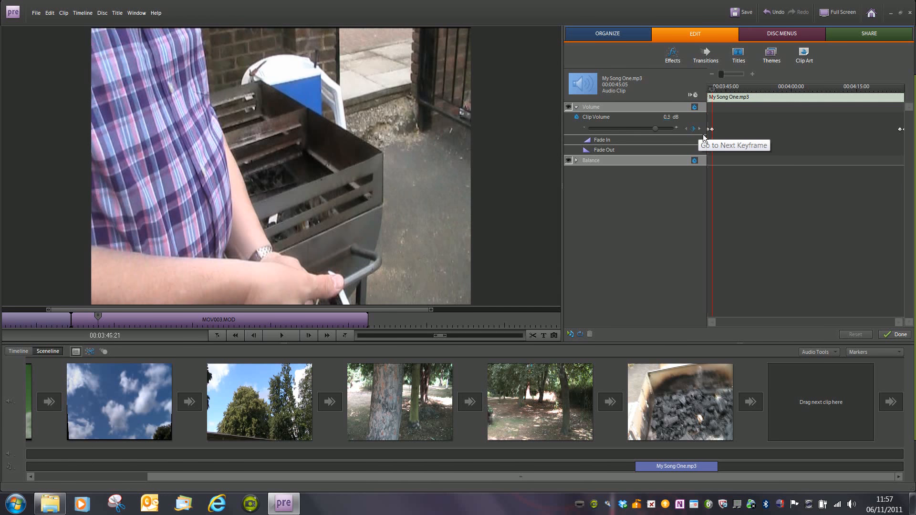
{"action": "left_click", "coordinate": [703, 136]}
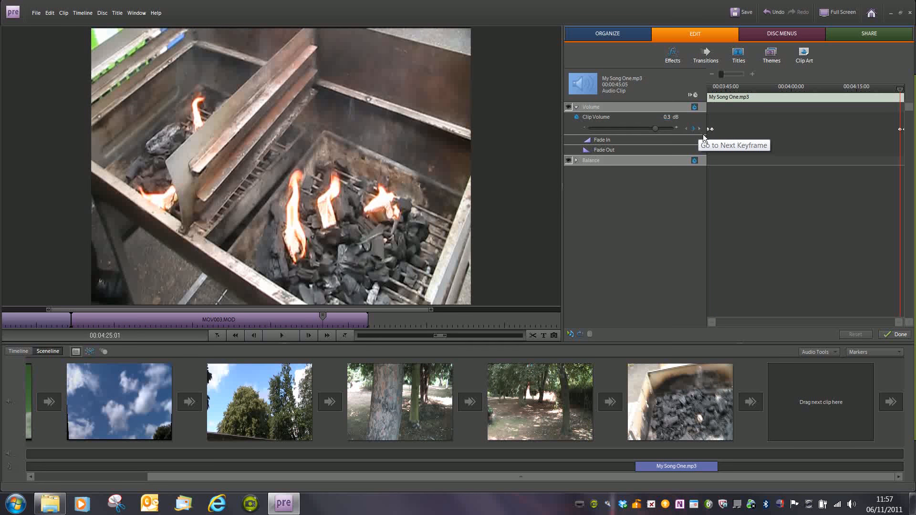
{"action": "left_click", "coordinate": [703, 136]}
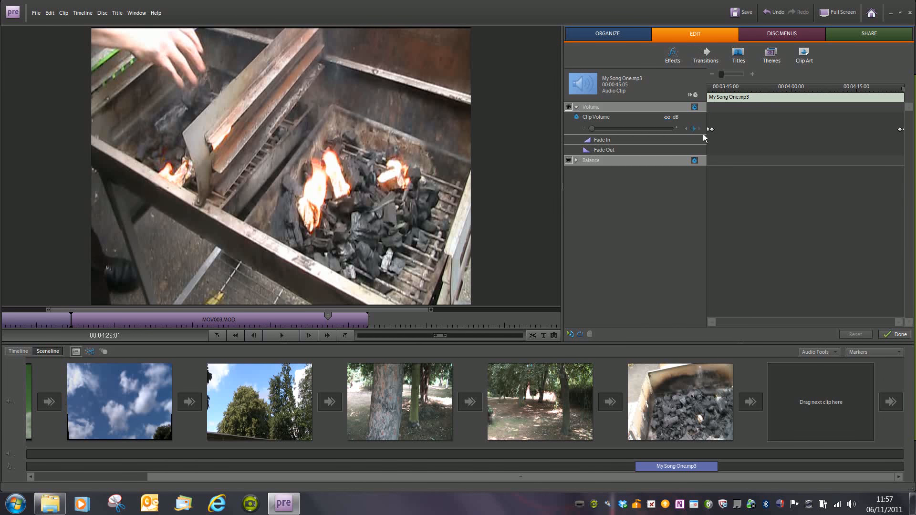
{"action": "left_click", "coordinate": [688, 137]}
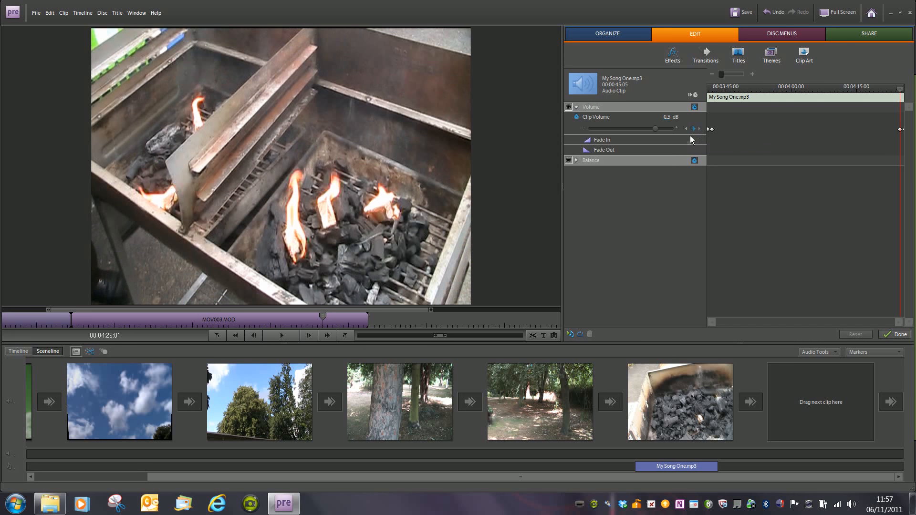
{"action": "left_click", "coordinate": [690, 136]}
{"action": "left_click", "coordinate": [690, 135]}
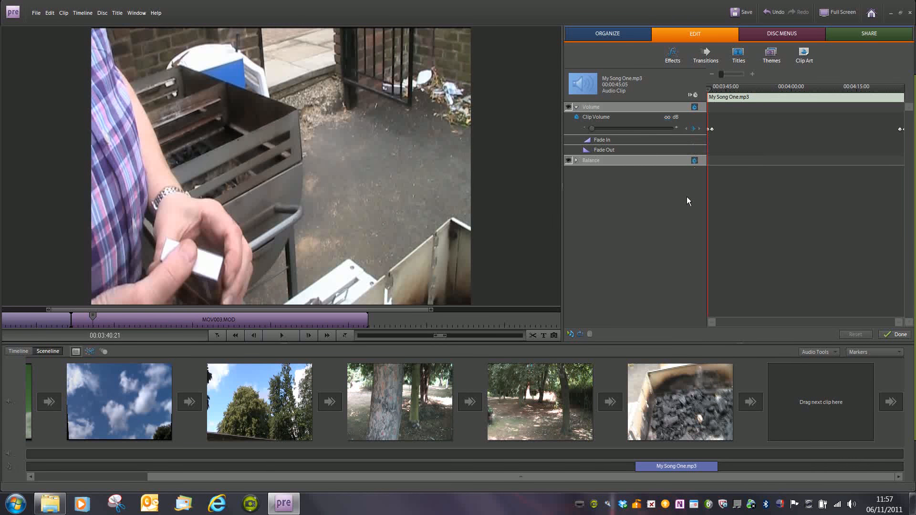
- Lengthen the song's fade-in and fade-out by moving the two inner volume keyframes toward the middle, and scrub through the fade-in
{"action": "left_click", "coordinate": [705, 132]}
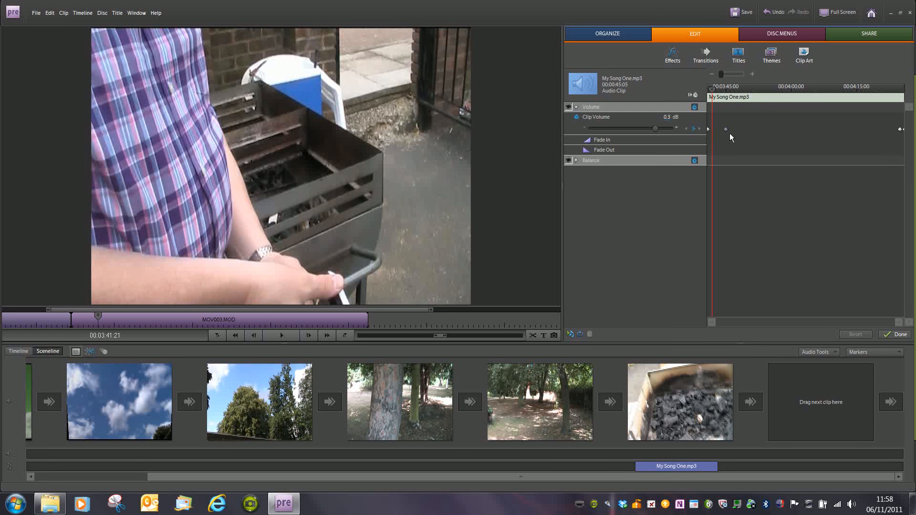
{"action": "left_click_drag", "start_coordinate": [739, 133], "coordinate": [743, 135]}
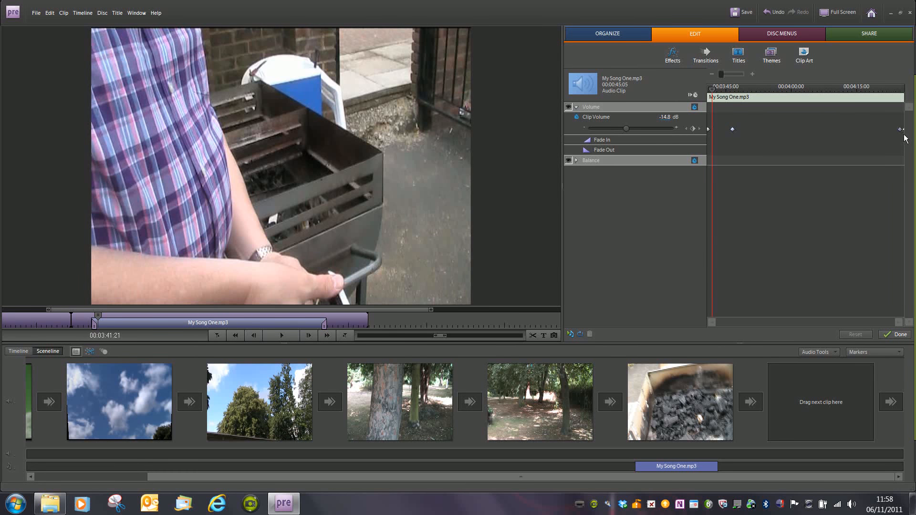
{"action": "left_click_drag", "start_coordinate": [903, 135], "coordinate": [873, 137]}
{"action": "left_click_drag", "start_coordinate": [717, 97], "coordinate": [710, 116]}
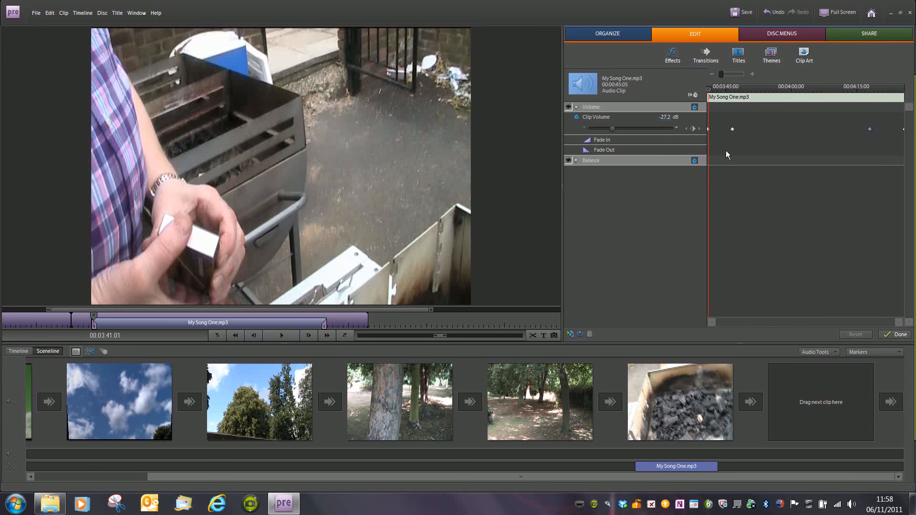
- Expand the song's Balance settings, open the audio mixer and move it over the upper part of the preview
{"action": "left_click", "coordinate": [581, 165]}
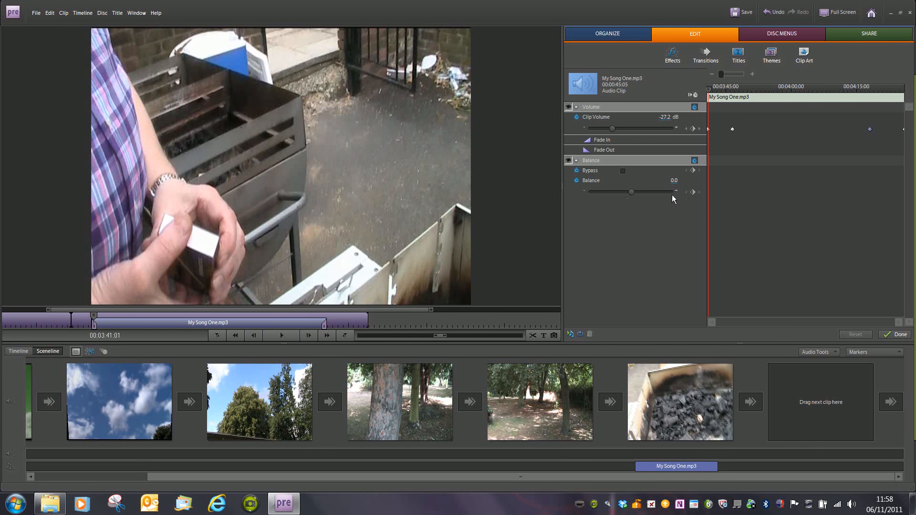
{"action": "left_click", "coordinate": [832, 358]}
{"action": "left_click", "coordinate": [839, 375]}
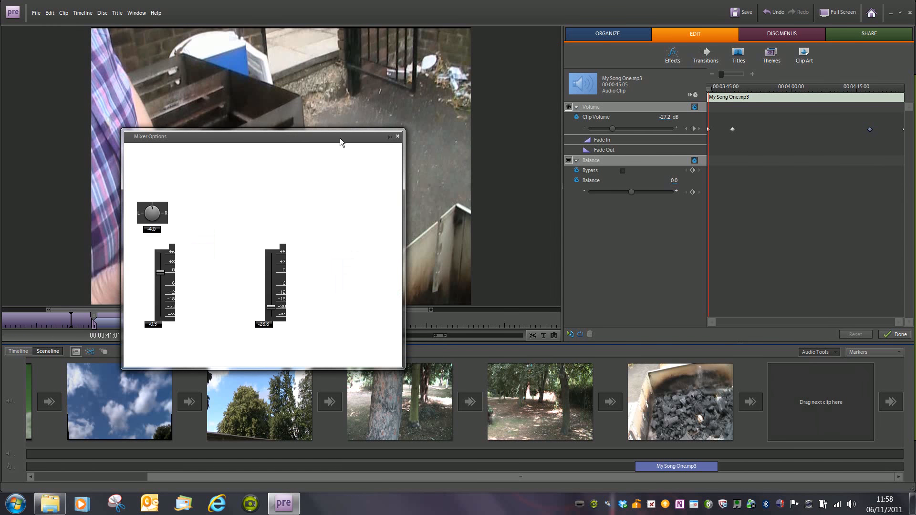
{"action": "left_click_drag", "start_coordinate": [346, 138], "coordinate": [525, 65]}
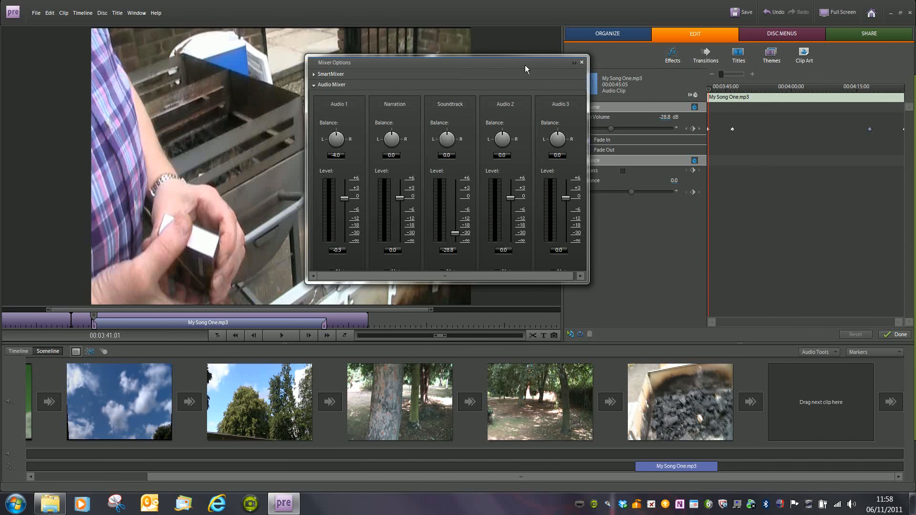
- Play the movie from the start of the charcoal clip, enlarge the mixer, and lower the Soundtrack level to -13.6 dB during playback
{"action": "left_click", "coordinate": [218, 336]}
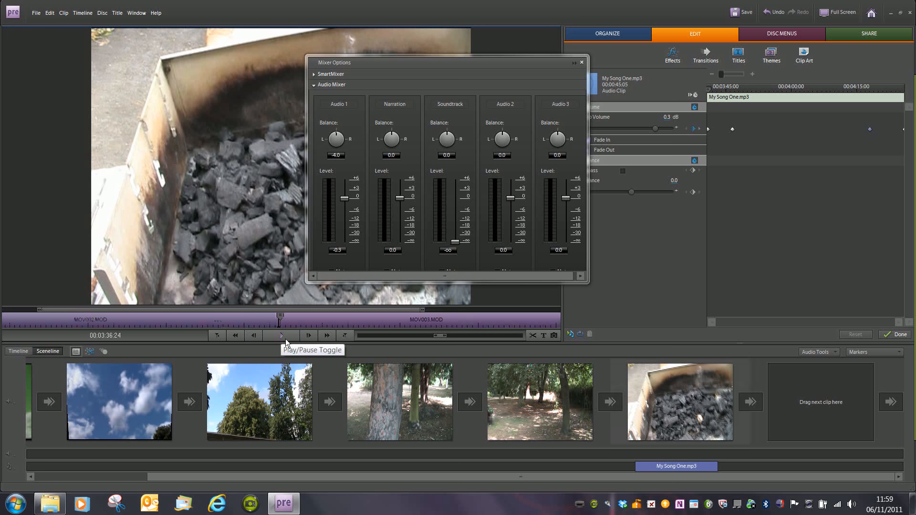
{"action": "left_click", "coordinate": [283, 336]}
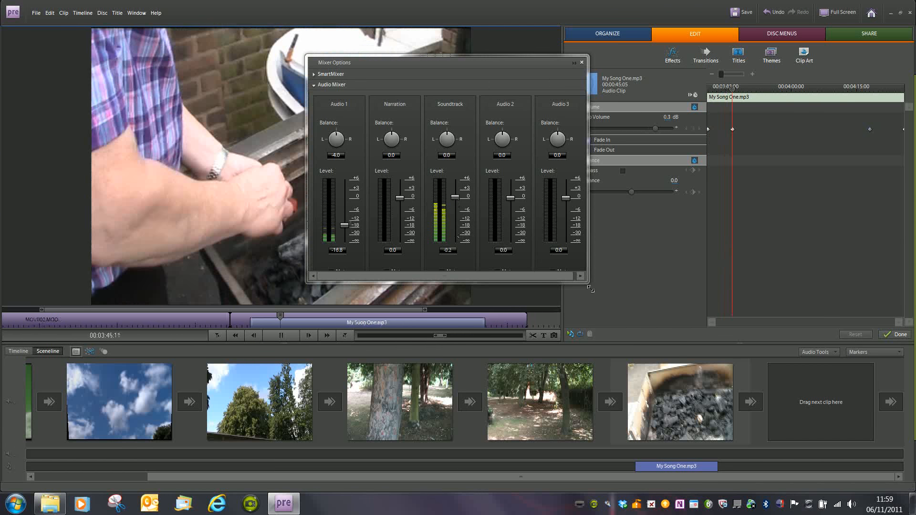
{"action": "left_click_drag", "start_coordinate": [590, 288], "coordinate": [620, 309]}
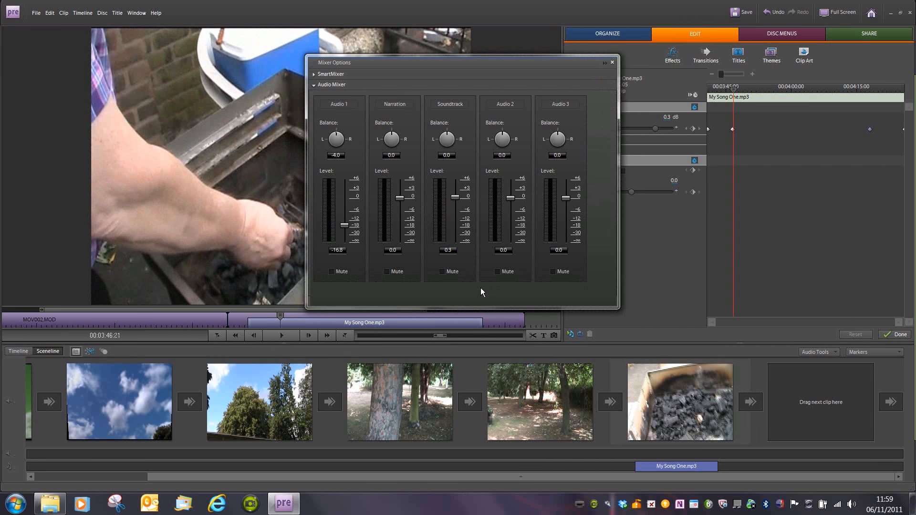
{"action": "key", "text": "space"}
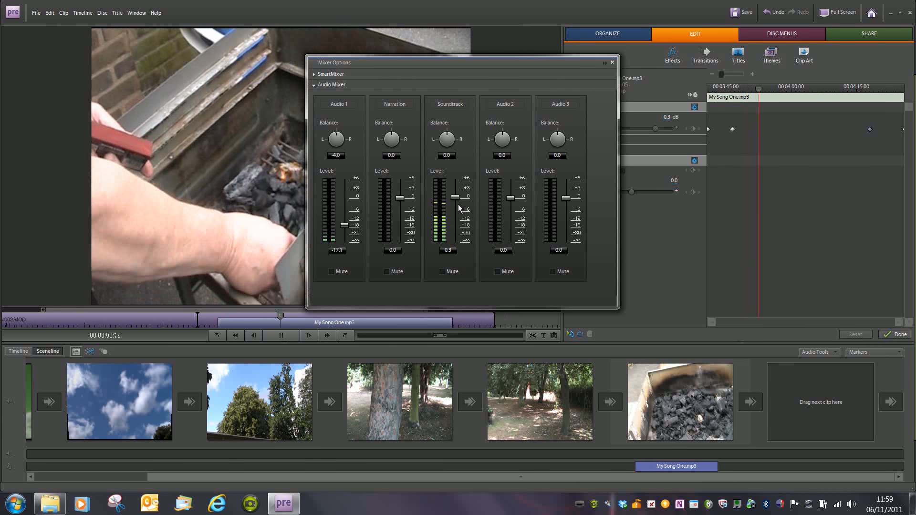
{"action": "left_click_drag", "start_coordinate": [458, 204], "coordinate": [461, 227]}
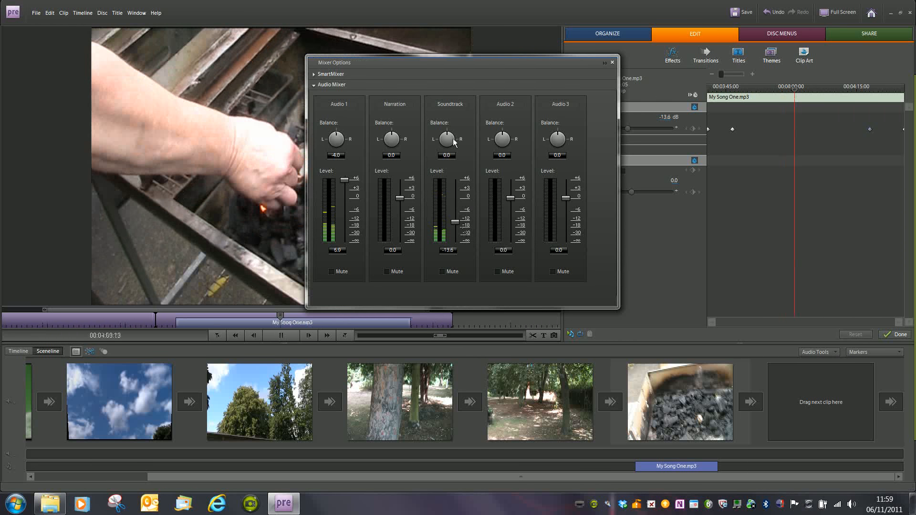
- Set the Soundtrack balance to 4.0 during playback, mute the Audio 1 track, and stop playback
{"action": "mouse_move", "coordinate": [454, 142]}
{"action": "left_mouse_down"}
{"action": "mouse_move", "coordinate": [430, 143]}
{"action": "mouse_move", "coordinate": [468, 143]}
{"action": "mouse_move", "coordinate": [457, 143]}
{"action": "left_mouse_up"}
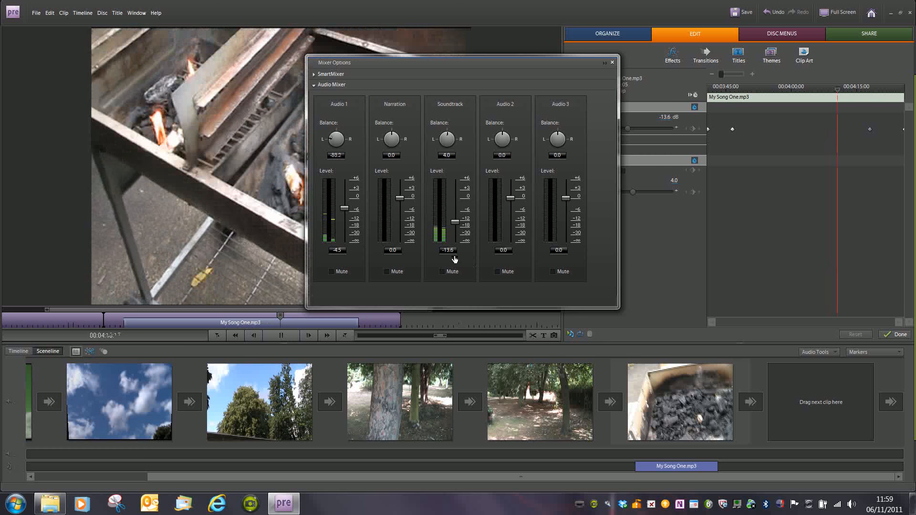
{"action": "left_click", "coordinate": [331, 272]}
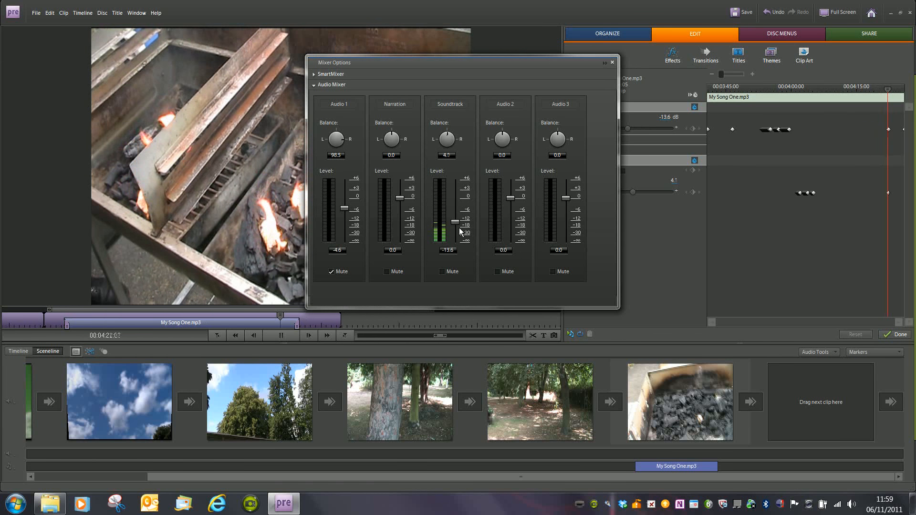
{"action": "key", "text": "space"}
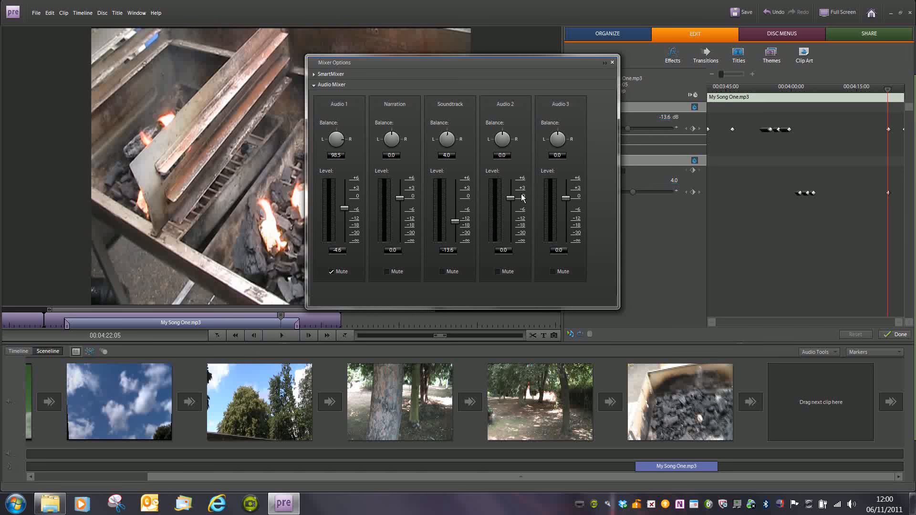
- Close the audio mixer and remove My Song One.mp3 from the soundtrack below the charcoal clip
{"action": "left_click_drag", "start_coordinate": [457, 64], "coordinate": [380, 91]}
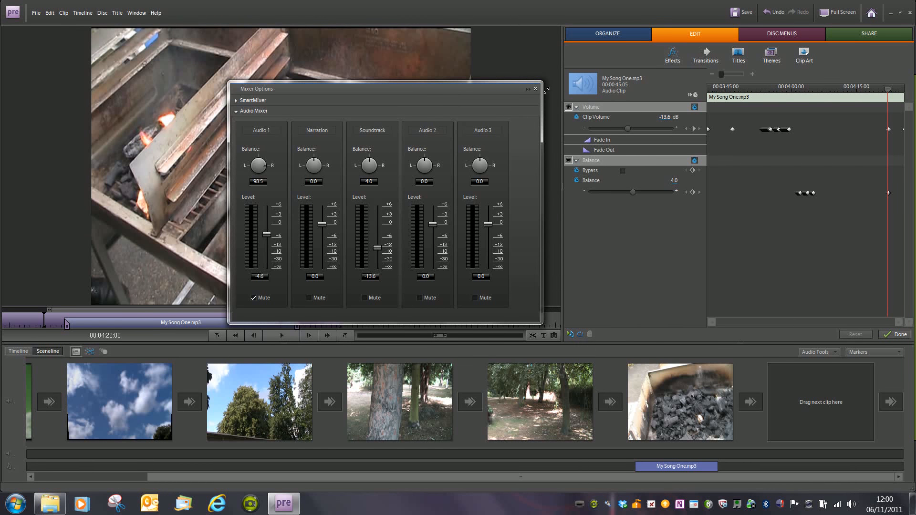
{"action": "key", "text": "Escape"}
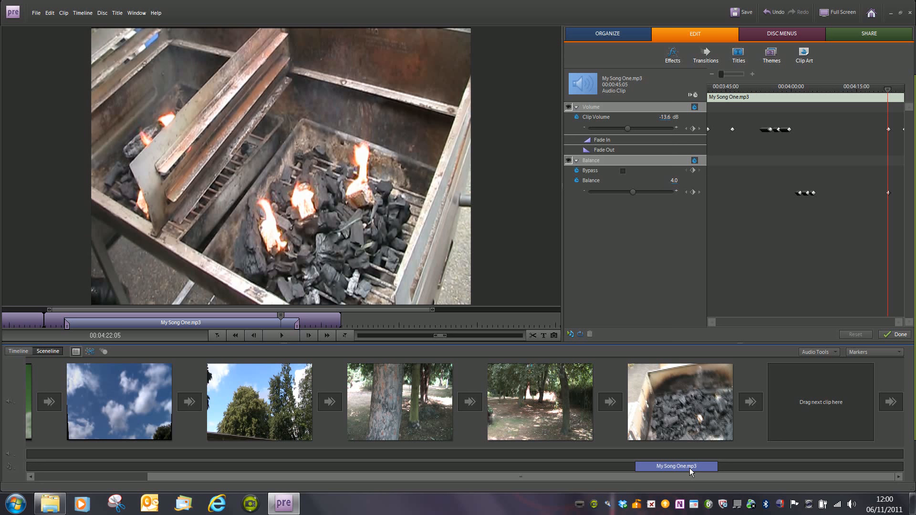
{"action": "key", "text": "Escape"}
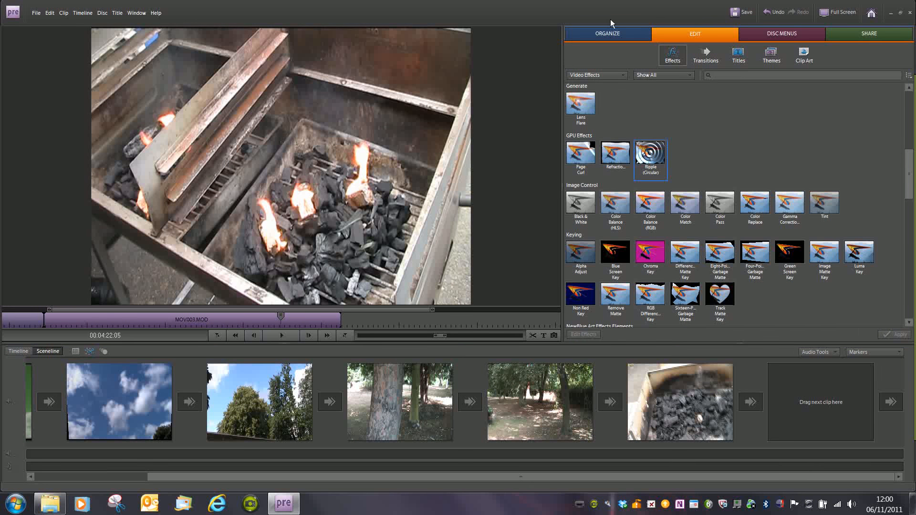
- Show the list of all media in the project within the Organize workspace
{"action": "left_click", "coordinate": [612, 36]}
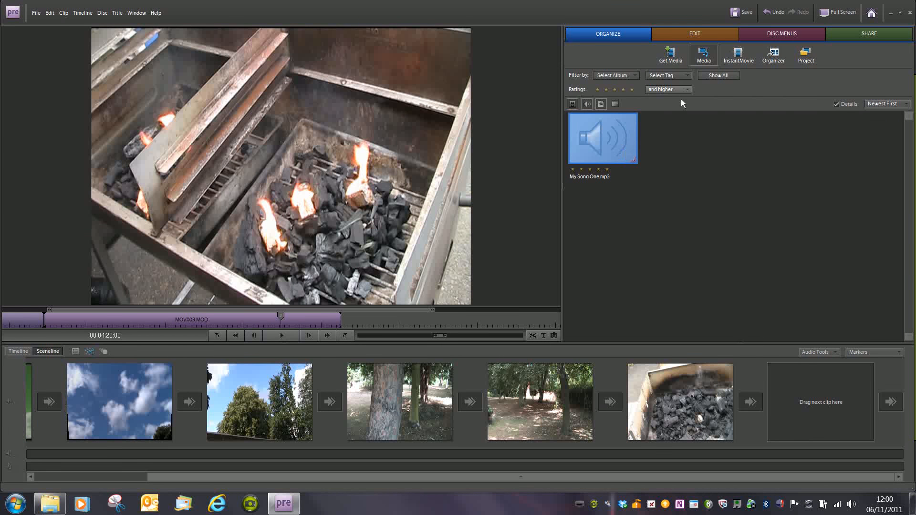
{"action": "left_click", "coordinate": [697, 38]}
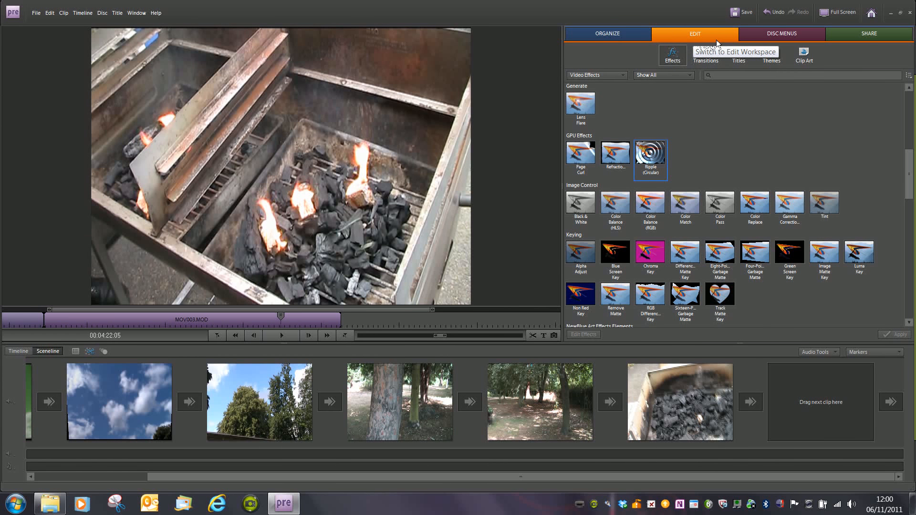
{"action": "left_click", "coordinate": [622, 40]}
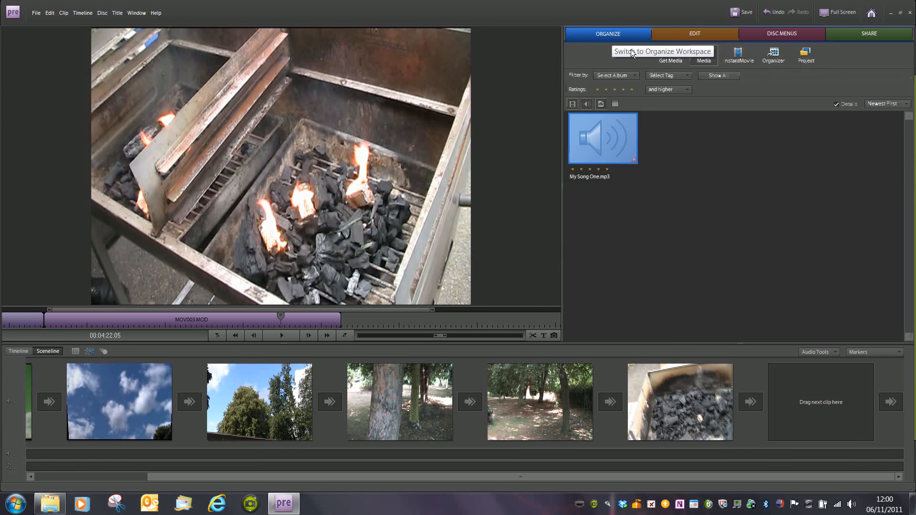
{"action": "left_click", "coordinate": [810, 60]}
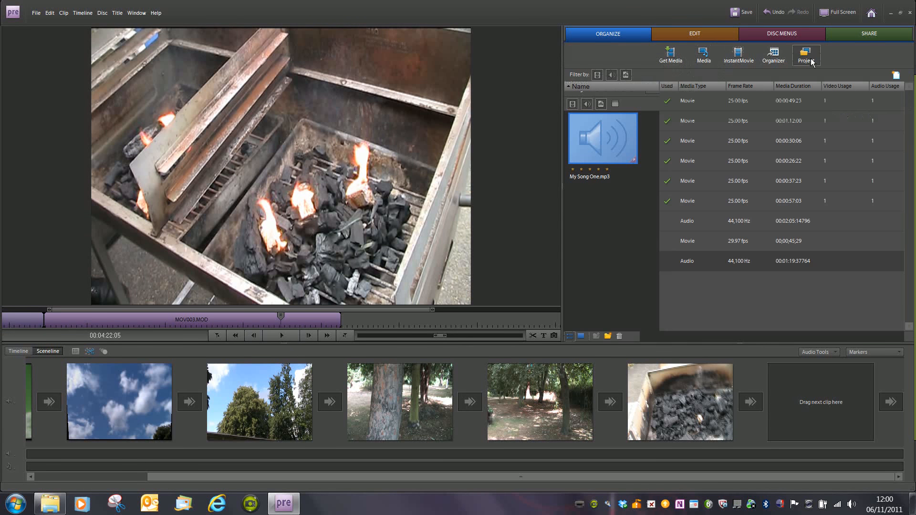